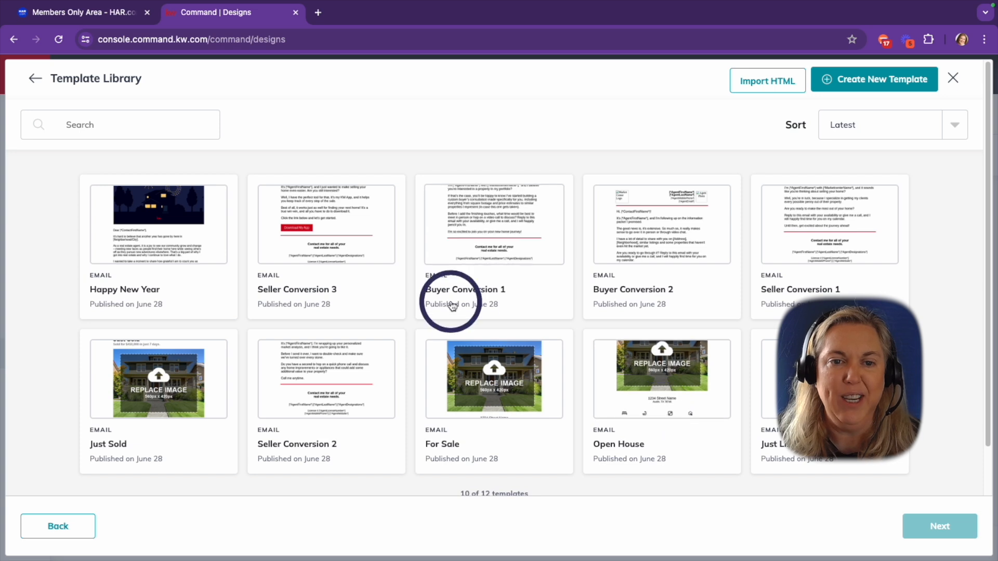
Load more email templates and choose the Open House template card
scroll(641, 358, "down", 1)
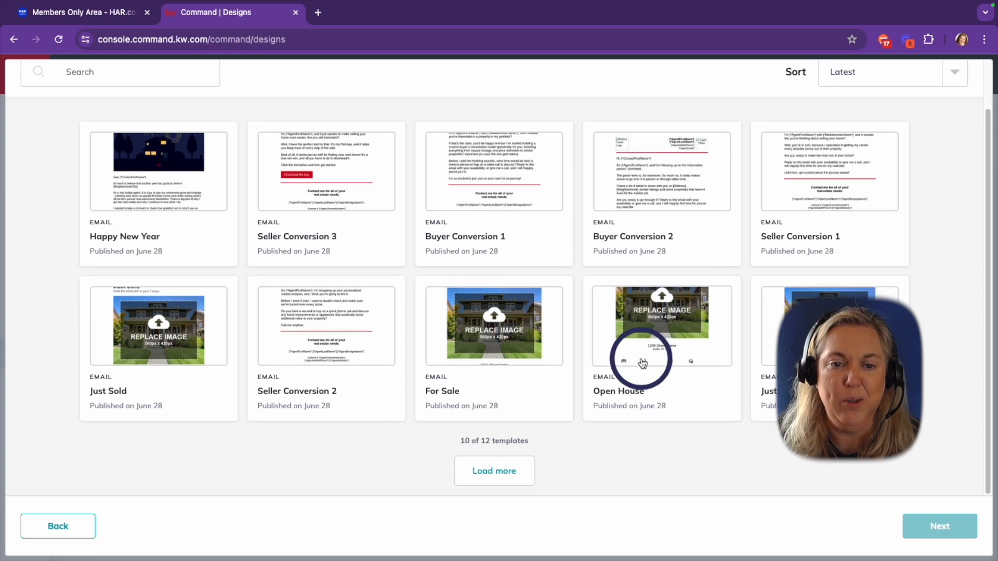
left_click(496, 483)
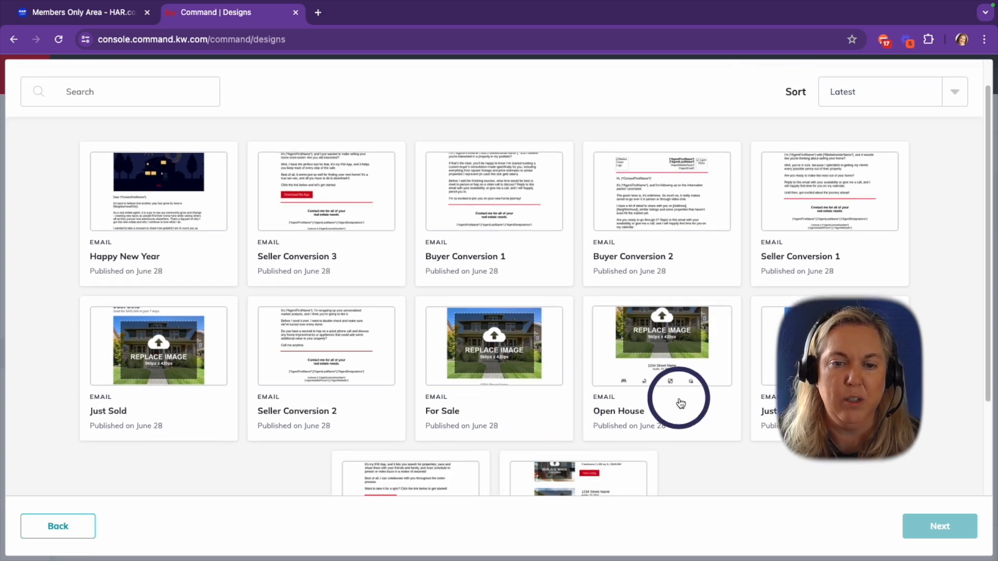
scroll(681, 388, "down", 2)
scroll(679, 398, "up", 3)
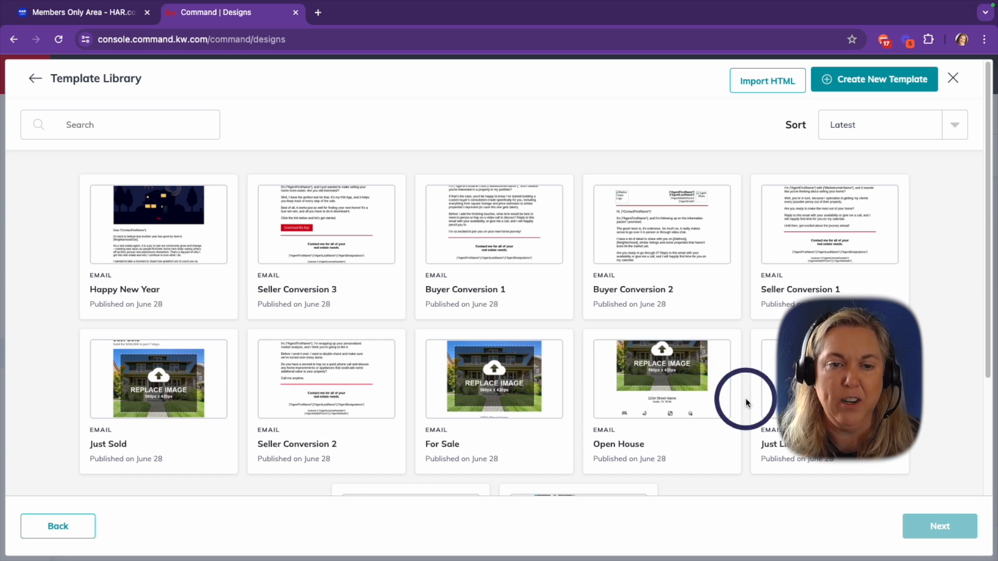
scroll(744, 397, "down", 1)
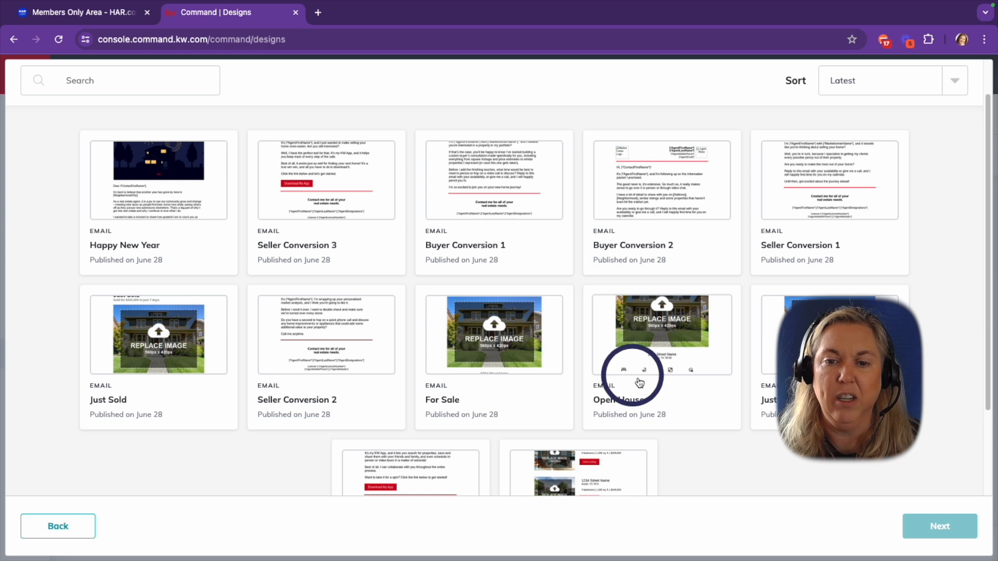
left_click(656, 382)
Open the Open House template in the editor and look over its photo, address and detail placeholders
left_click(943, 526)
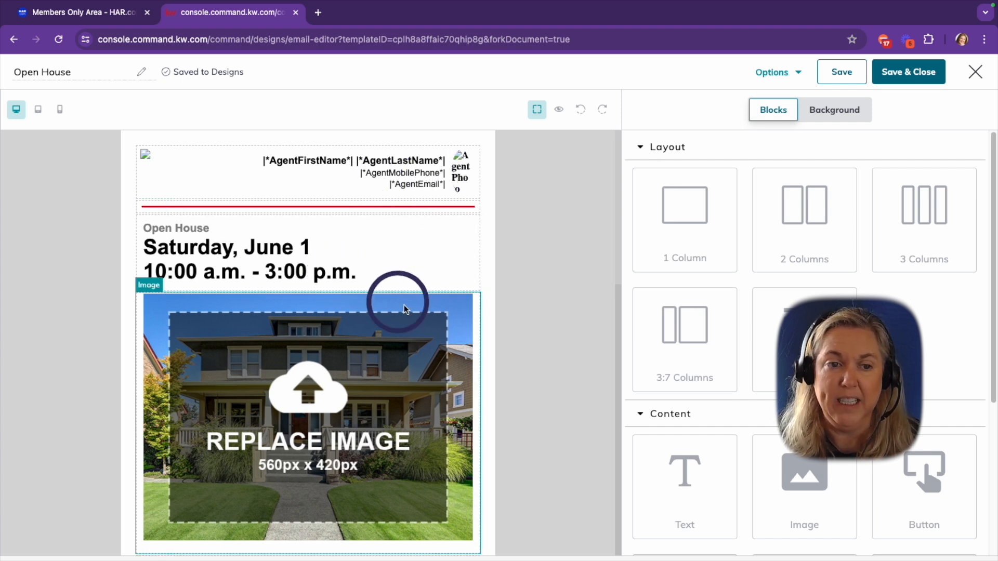
scroll(513, 383, "down", 3)
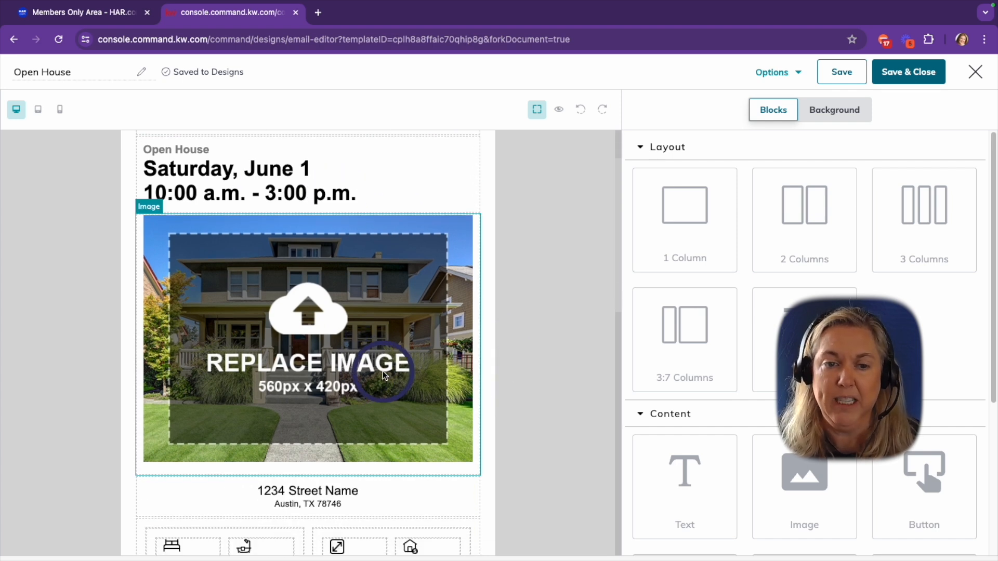
scroll(382, 370, "down", 5)
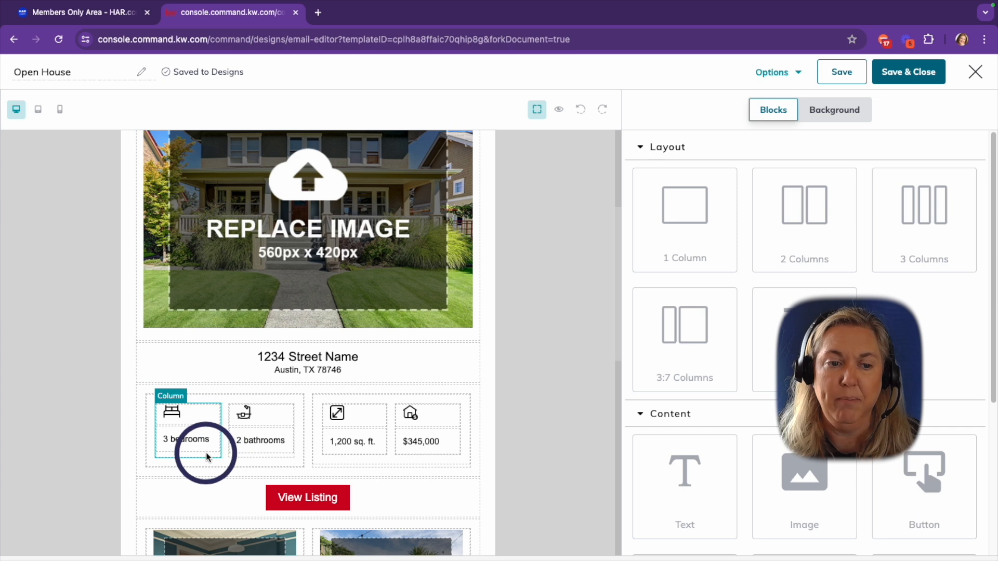
scroll(444, 448, "down", 5)
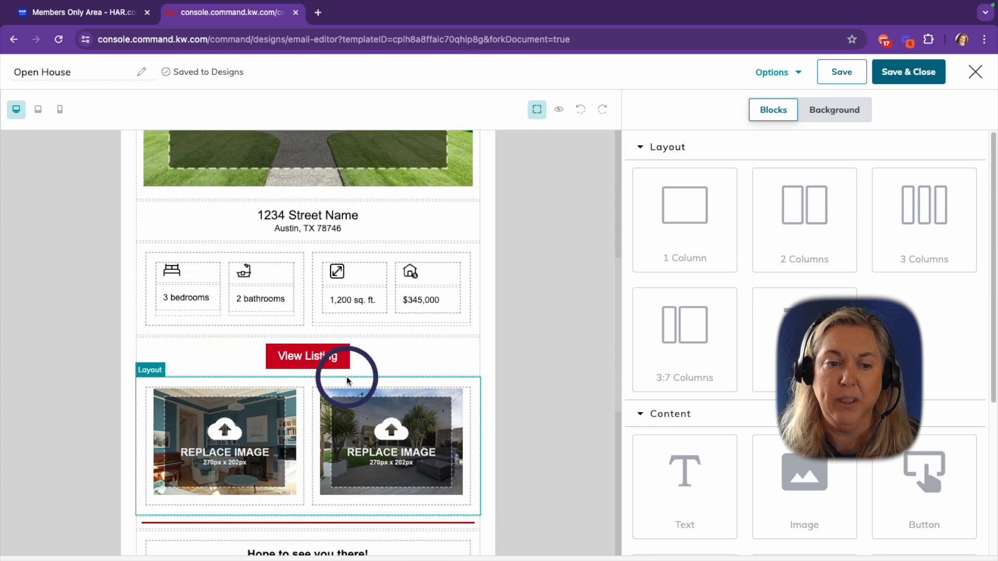
scroll(319, 442, "down", 4)
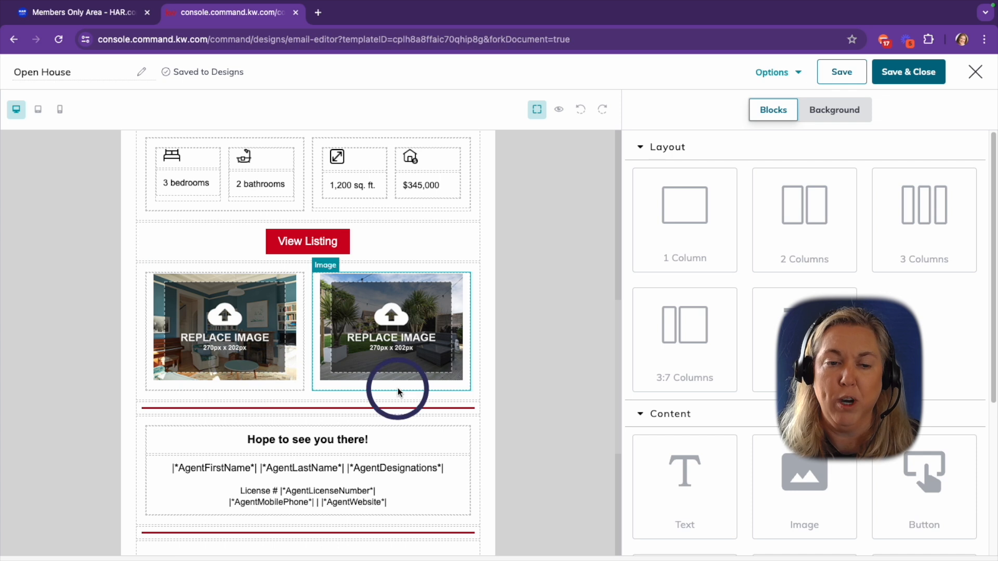
scroll(397, 387, "up", 10)
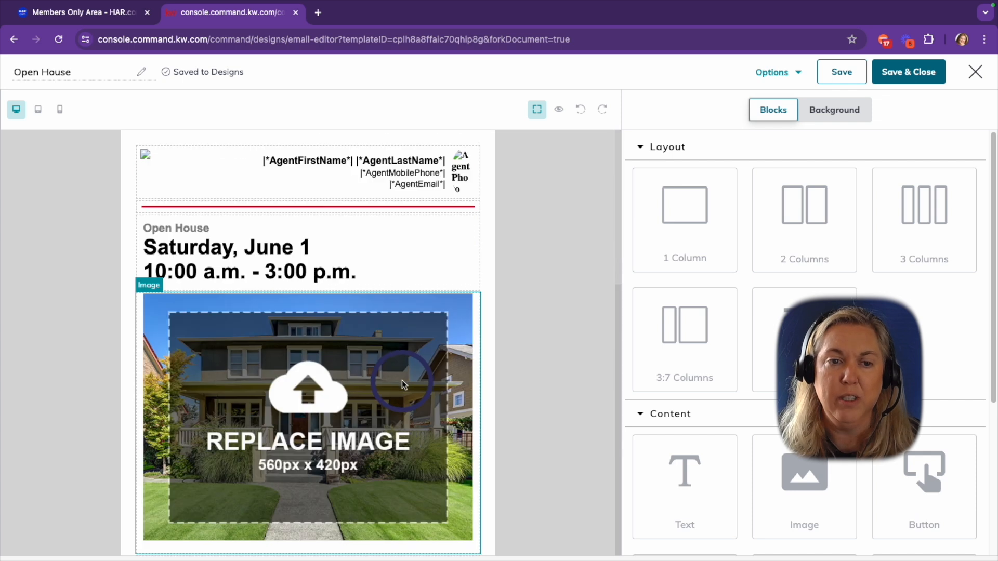
left_click(557, 111)
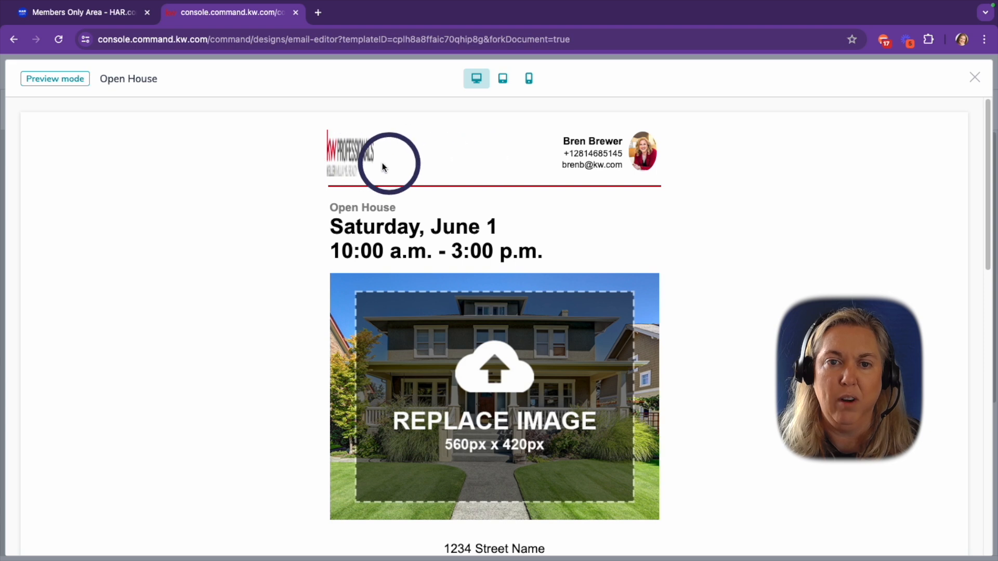
scroll(706, 357, "down", 1)
scroll(706, 357, "down", 10)
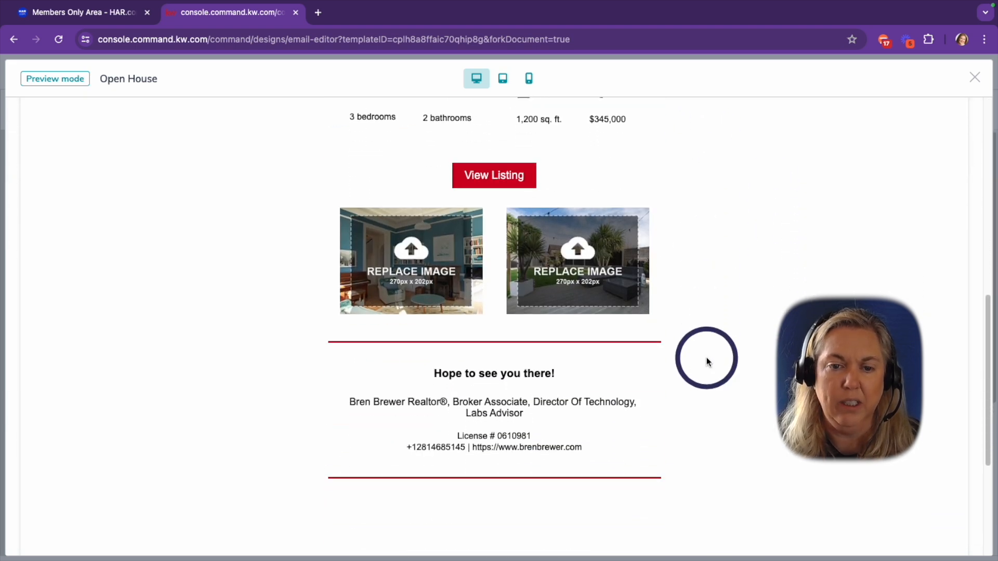
scroll(706, 357, "up", 10)
Leave the preview and start replacing the email's main placeholder image
left_click(970, 85)
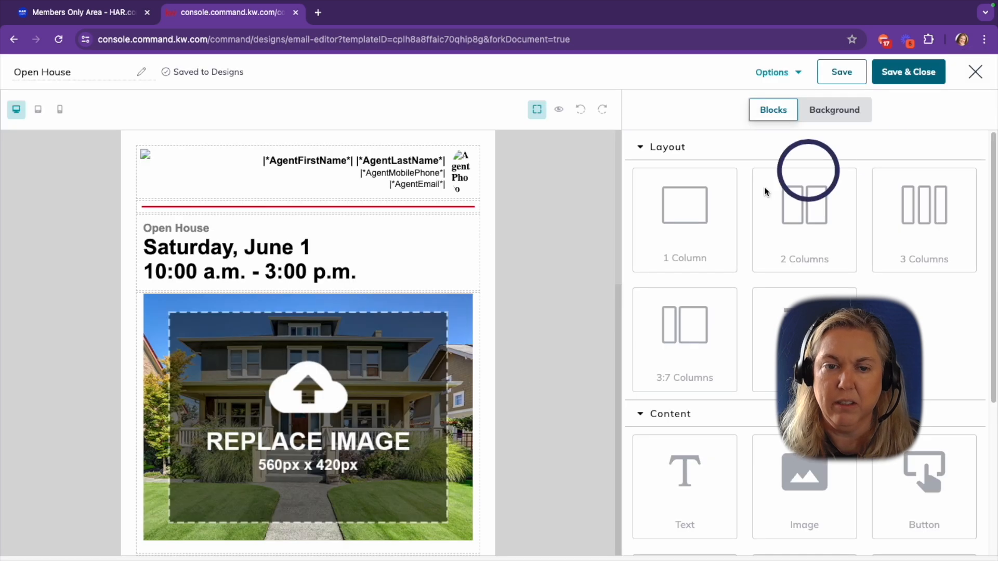
left_click(303, 391)
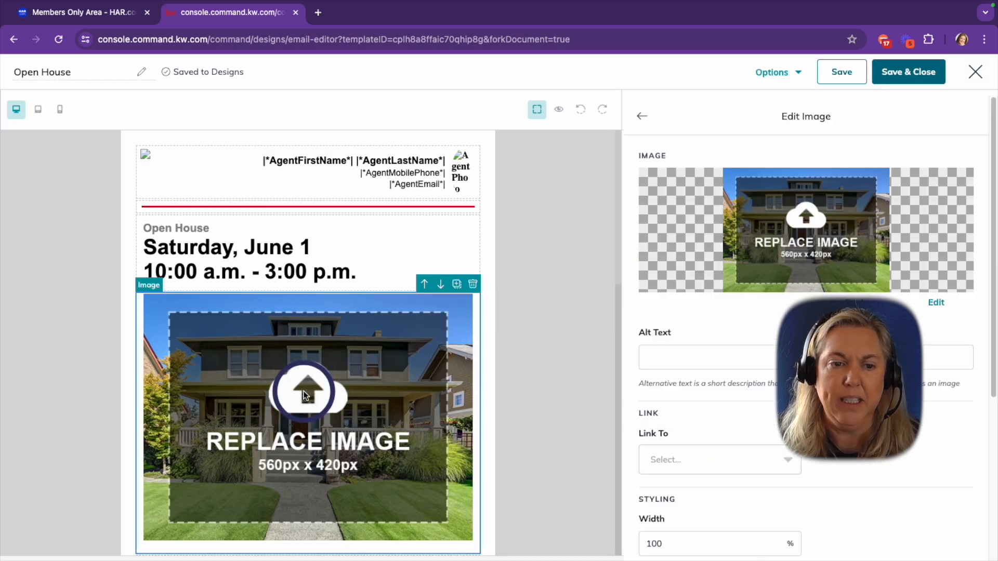
left_click(766, 246)
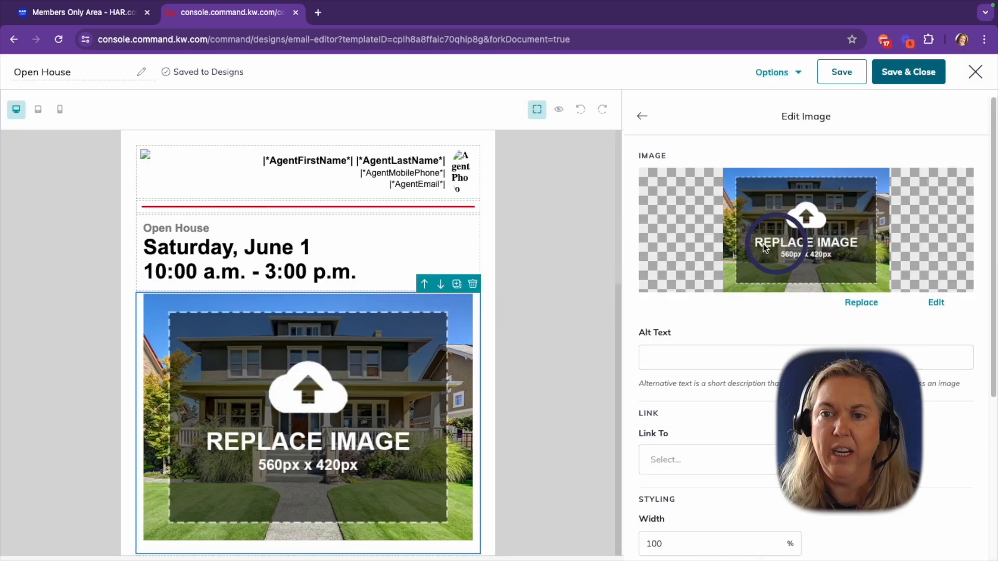
left_click(862, 304)
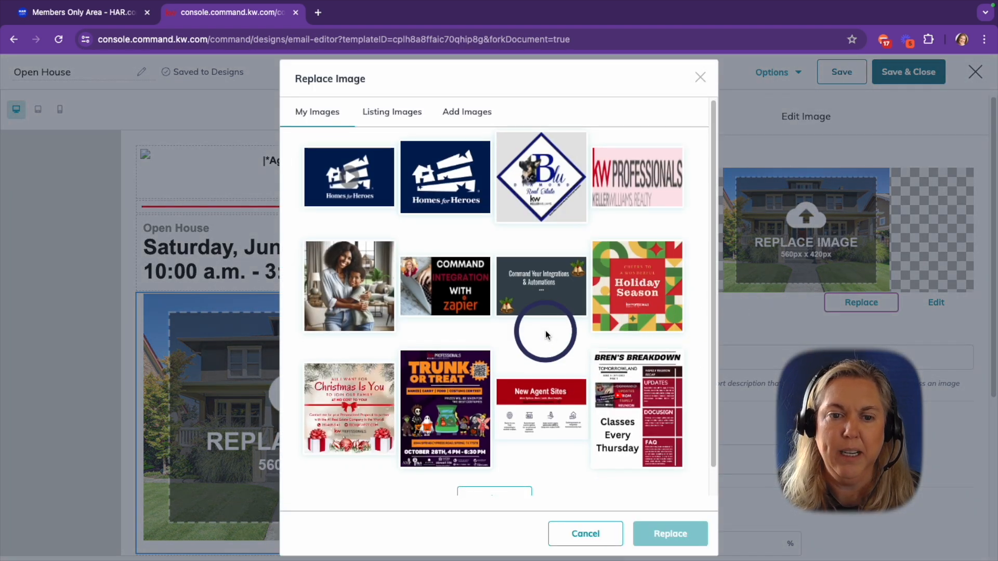
scroll(546, 330, "down", 1)
scroll(541, 325, "up", 1)
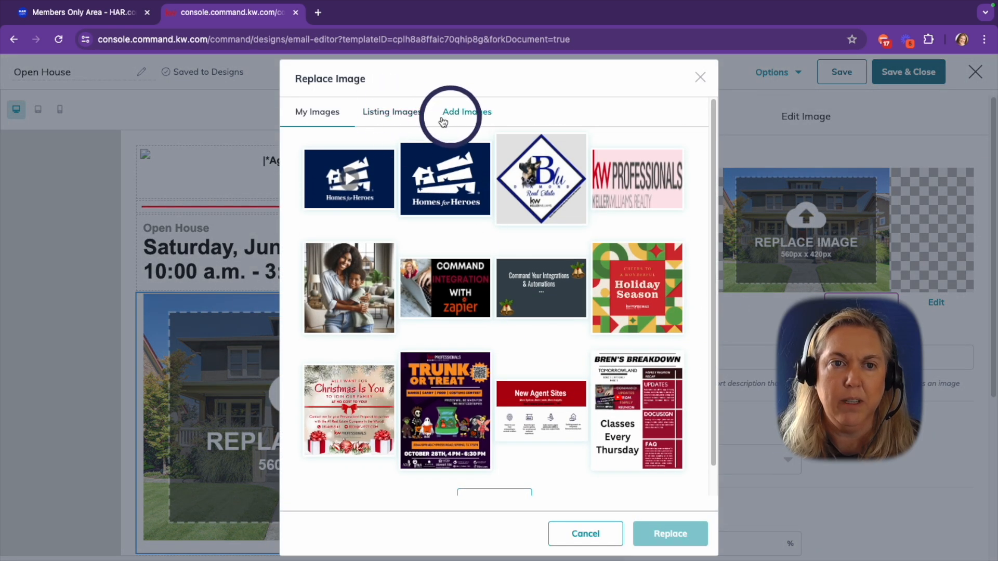
left_click(387, 114)
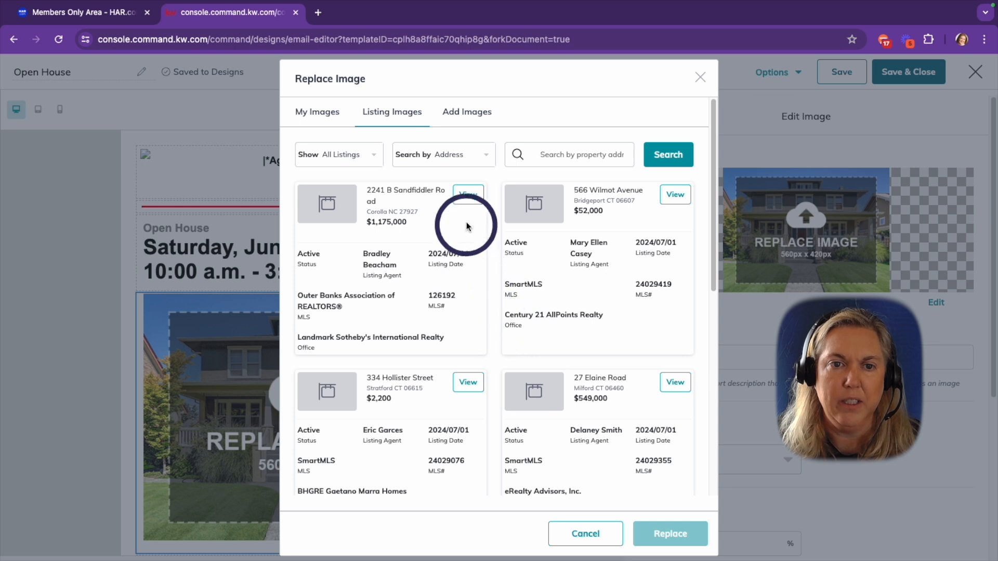
left_click(467, 195)
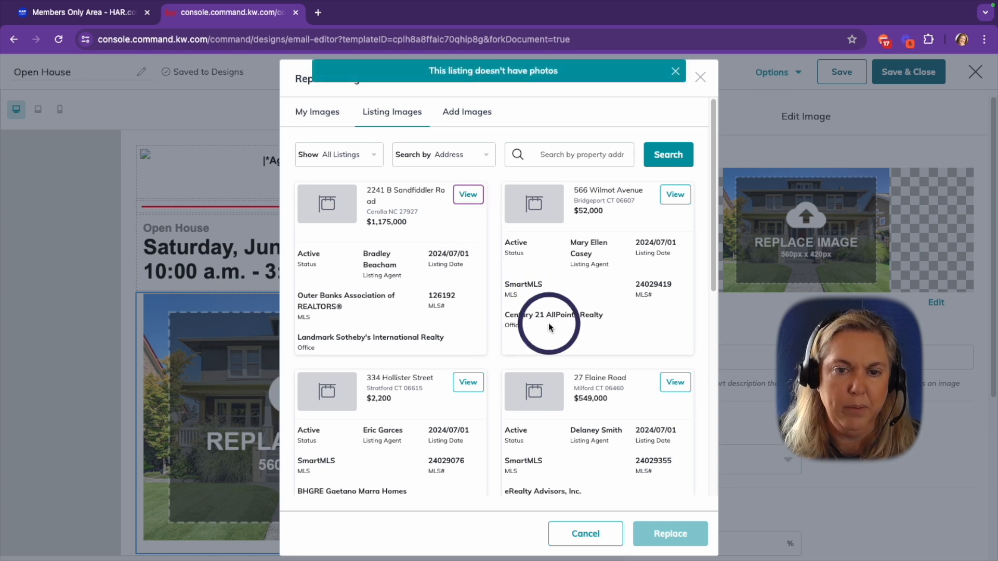
left_click(581, 155)
left_click(669, 200)
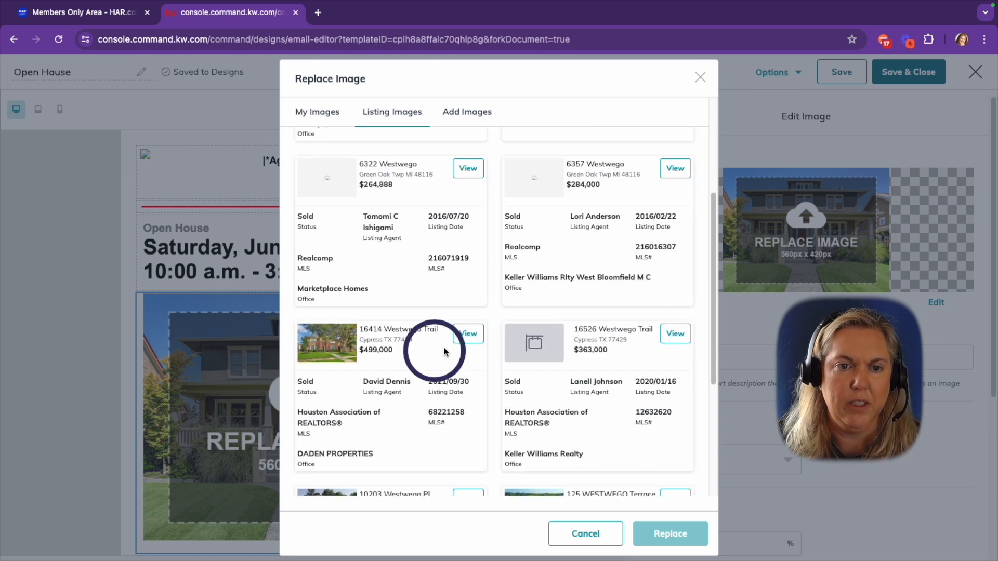
left_click(467, 333)
left_click(673, 533)
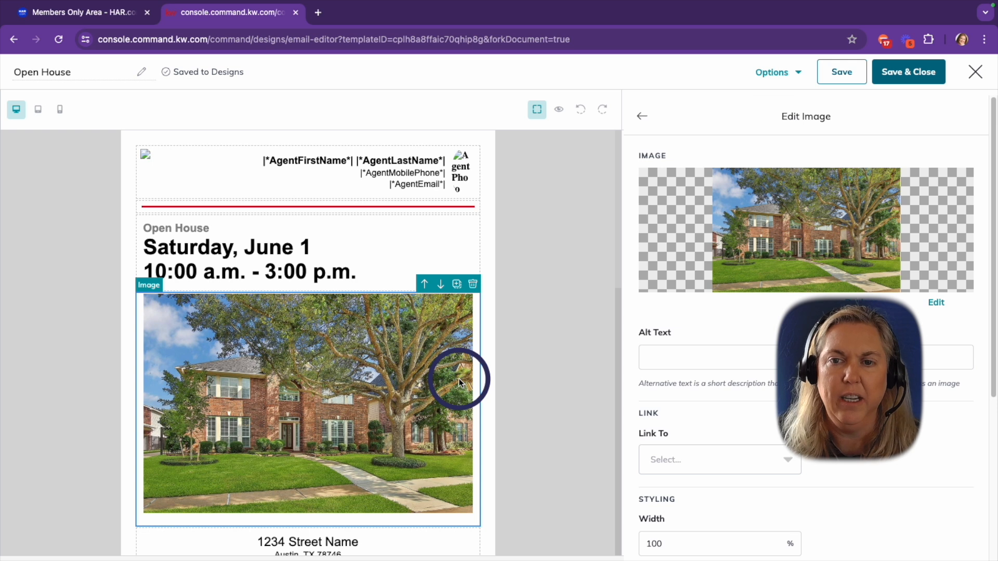
Change the open house date heading to Saturday, July 7
scroll(408, 398, "down", 3)
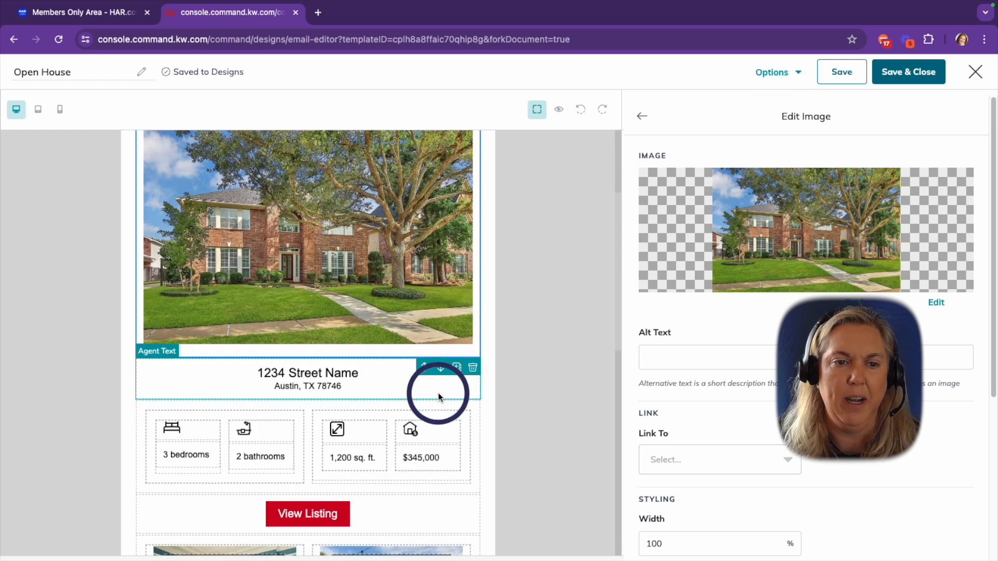
scroll(437, 396, "up", 2)
scroll(435, 397, "up", 1)
left_click(229, 229)
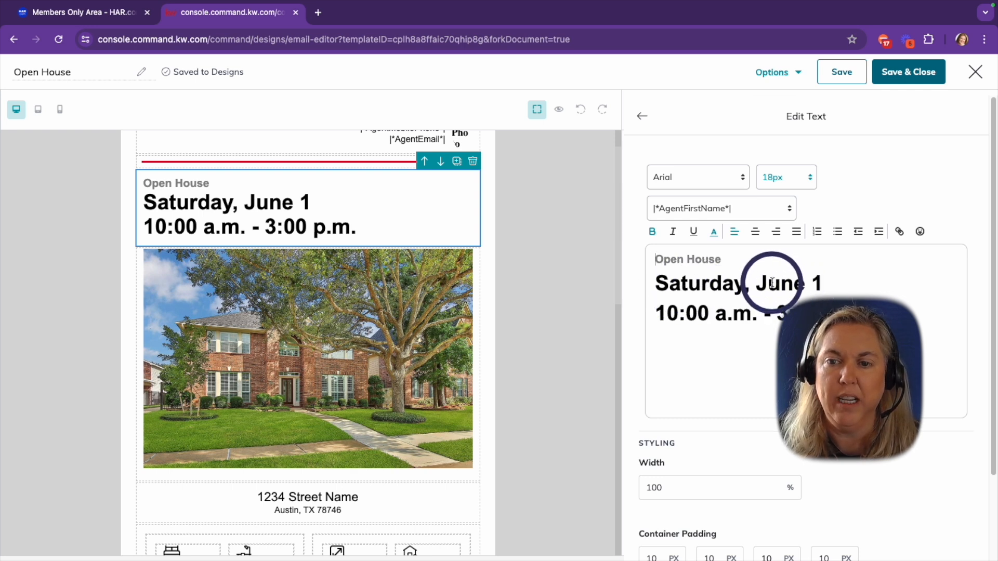
type("7")
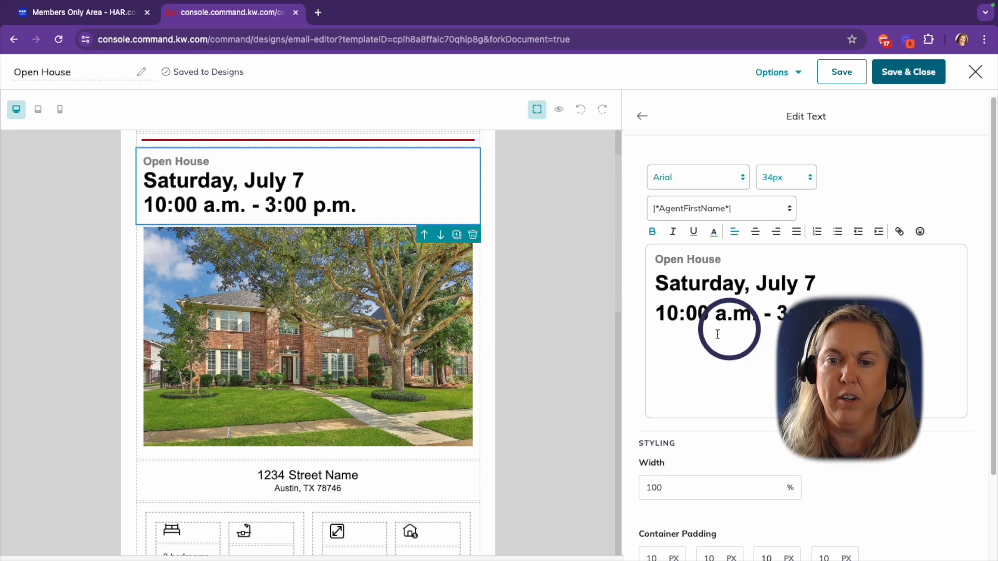
left_click(643, 120)
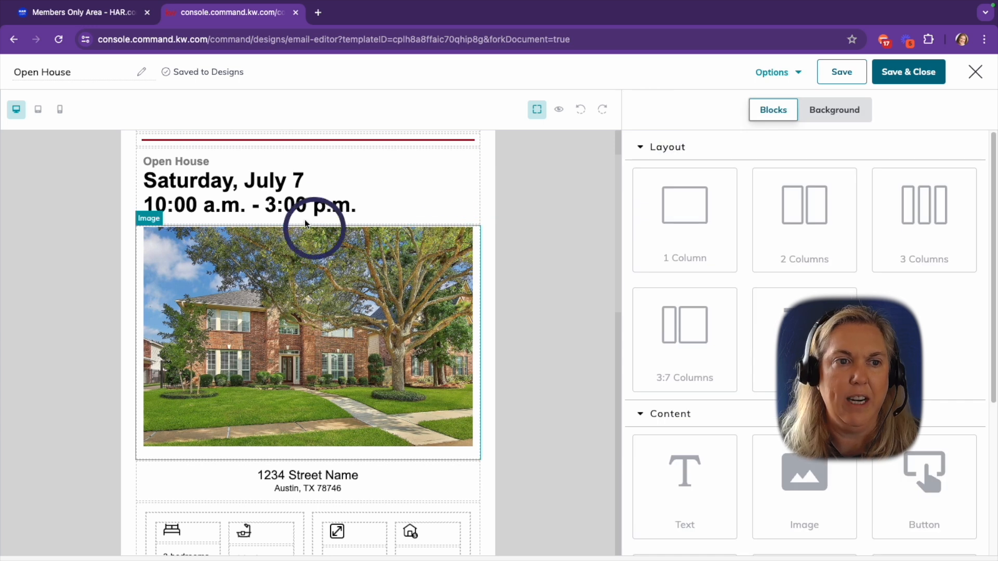
scroll(294, 379, "down", 2)
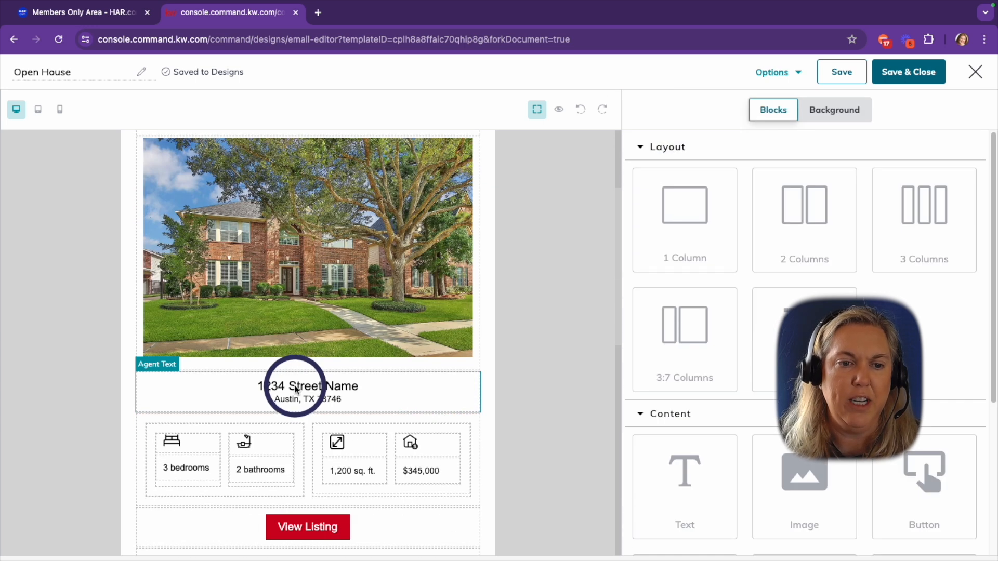
left_click(294, 382)
left_click_drag(751, 260, 846, 249)
left_click(170, 474)
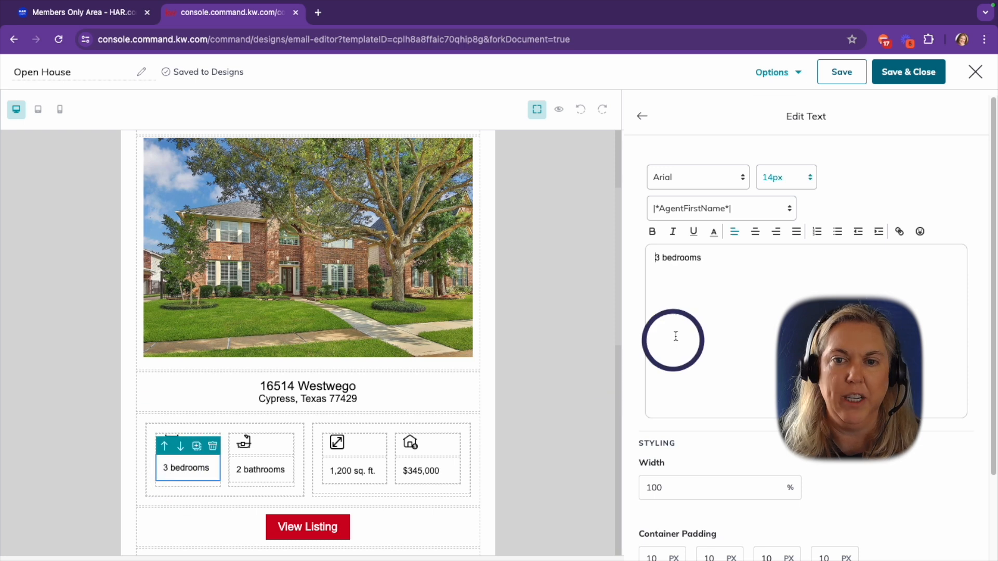
left_click(350, 469)
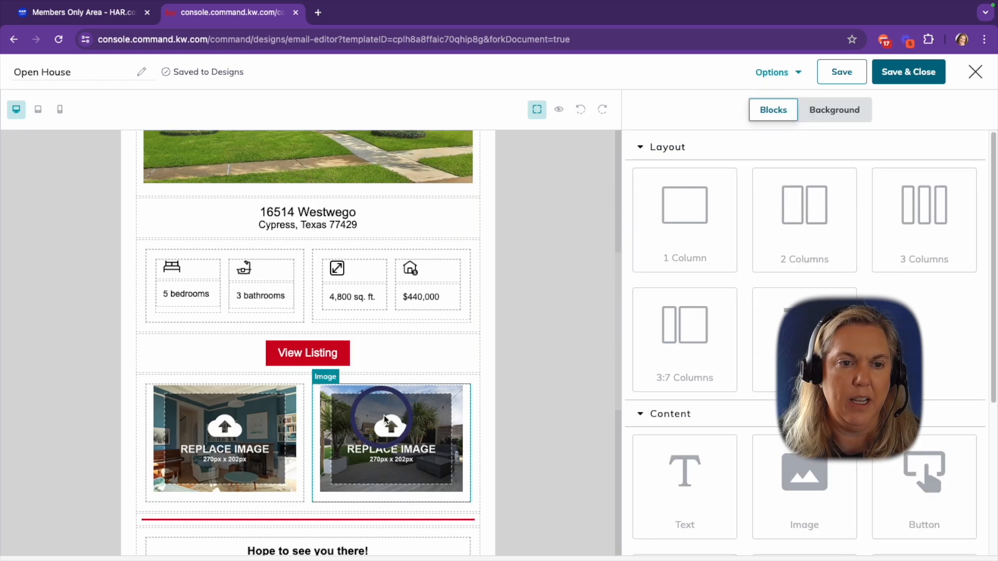
scroll(429, 397, "down", 1)
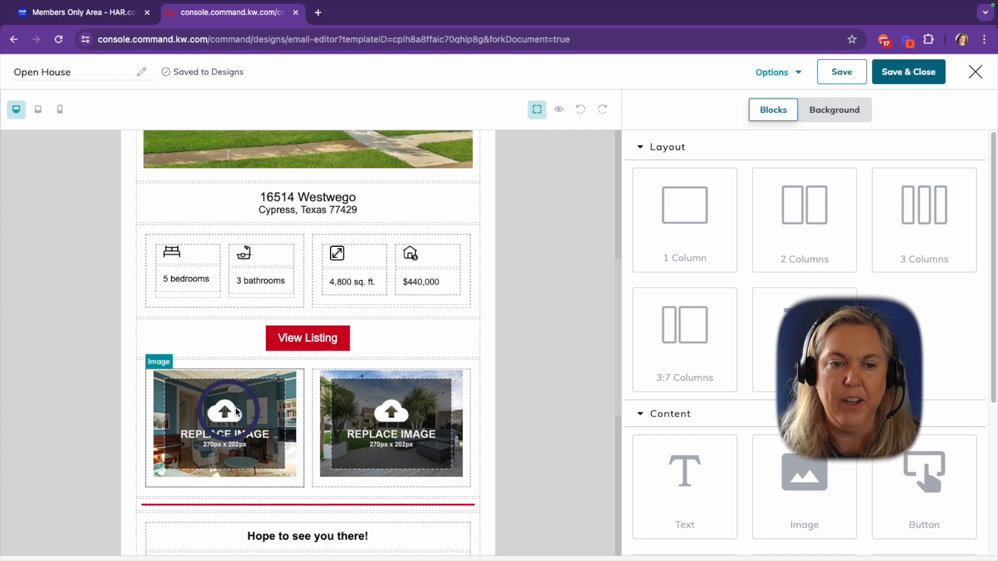
Delete the left and right photos from the two-column row under View Listing
left_click(261, 400)
left_click(296, 360)
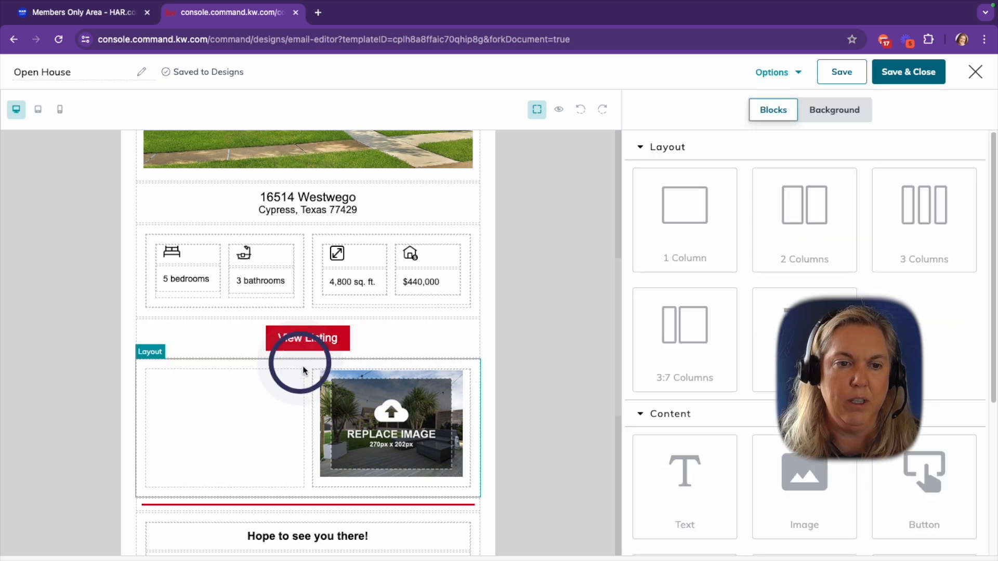
left_click(383, 432)
left_click(462, 358)
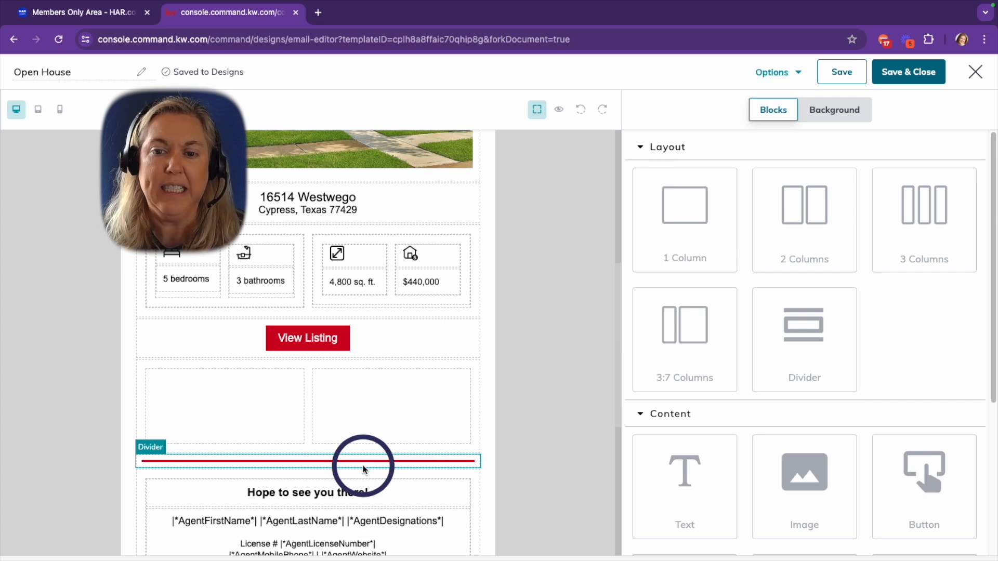
scroll(832, 317, "down", 5)
left_click_drag(886, 363, 202, 401)
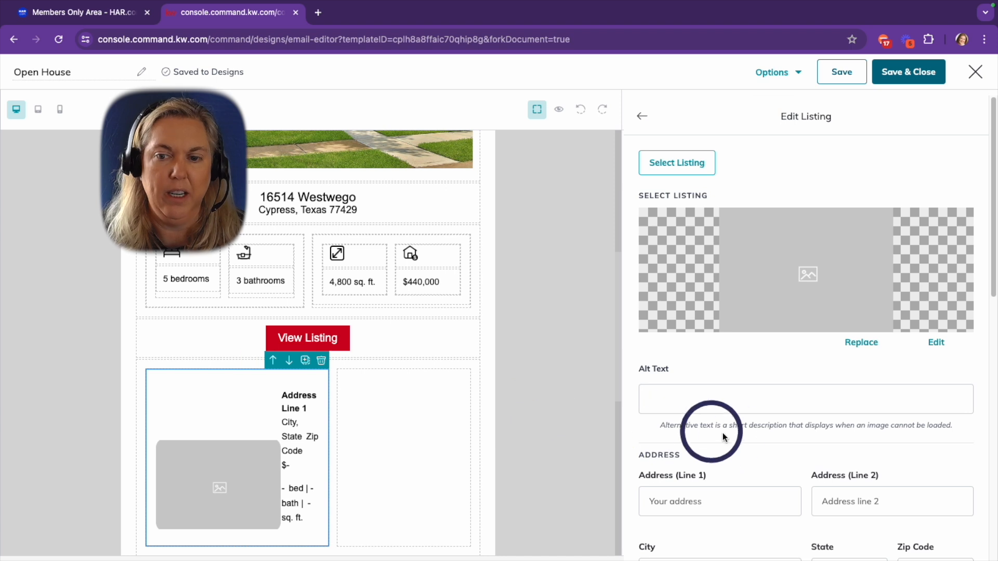
left_click(855, 335)
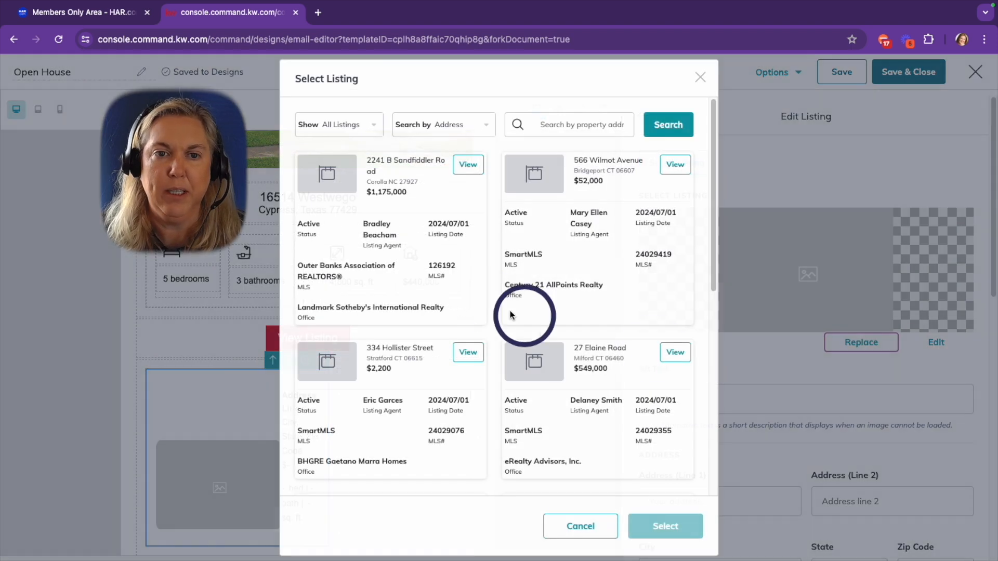
left_click(472, 166)
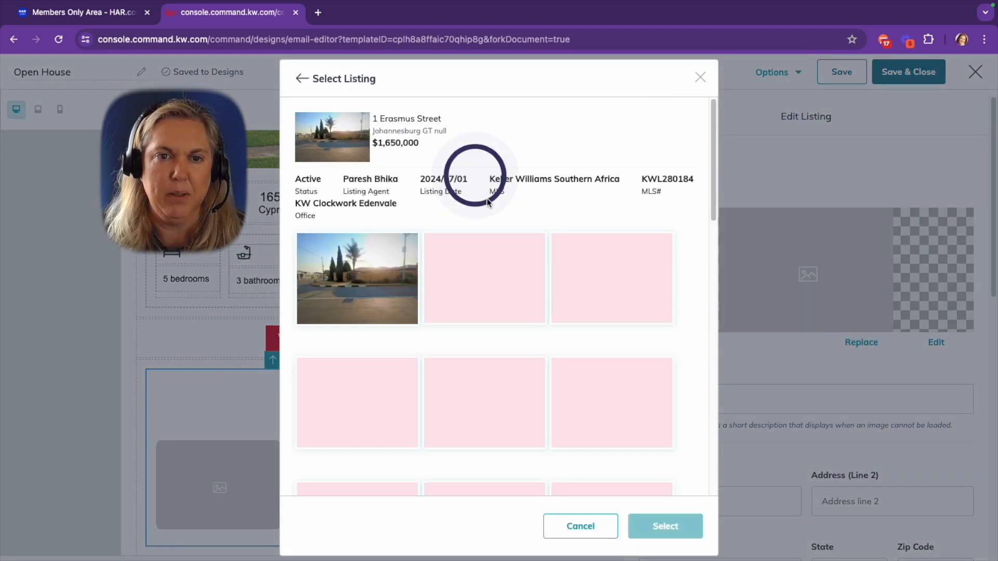
left_click(621, 299)
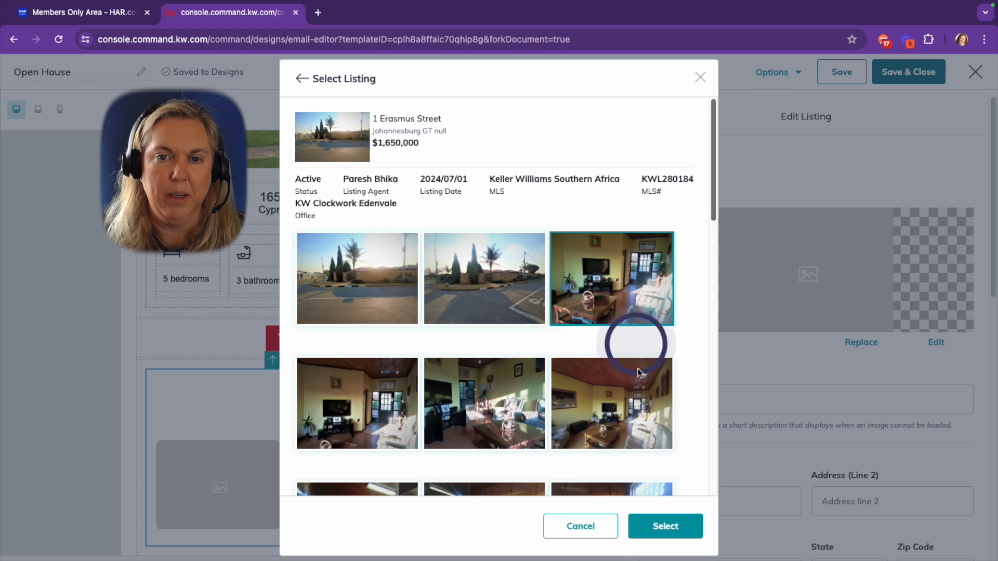
left_click(665, 526)
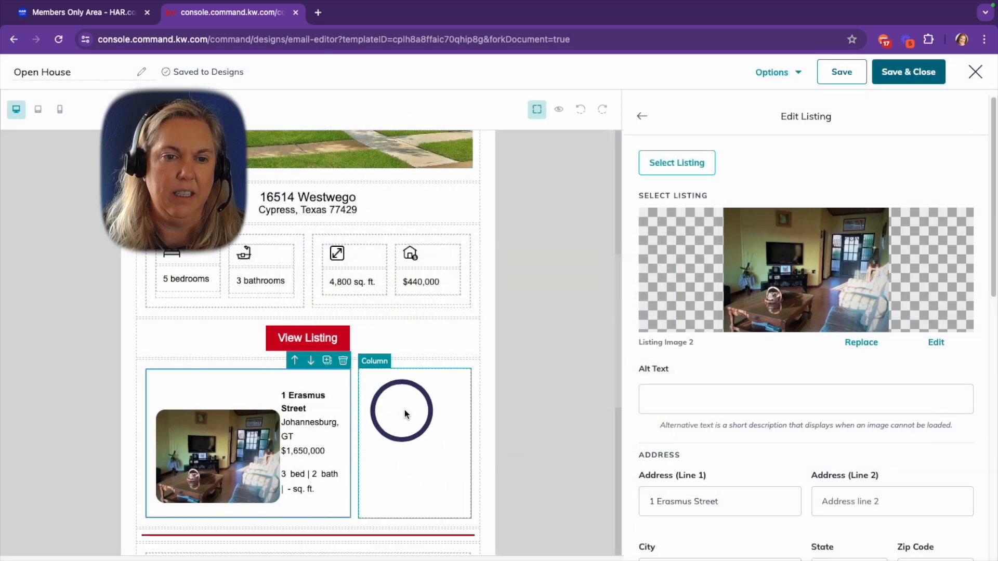
Delete the empty right column so the listing fills the whole row
left_click(404, 410)
left_click(461, 359)
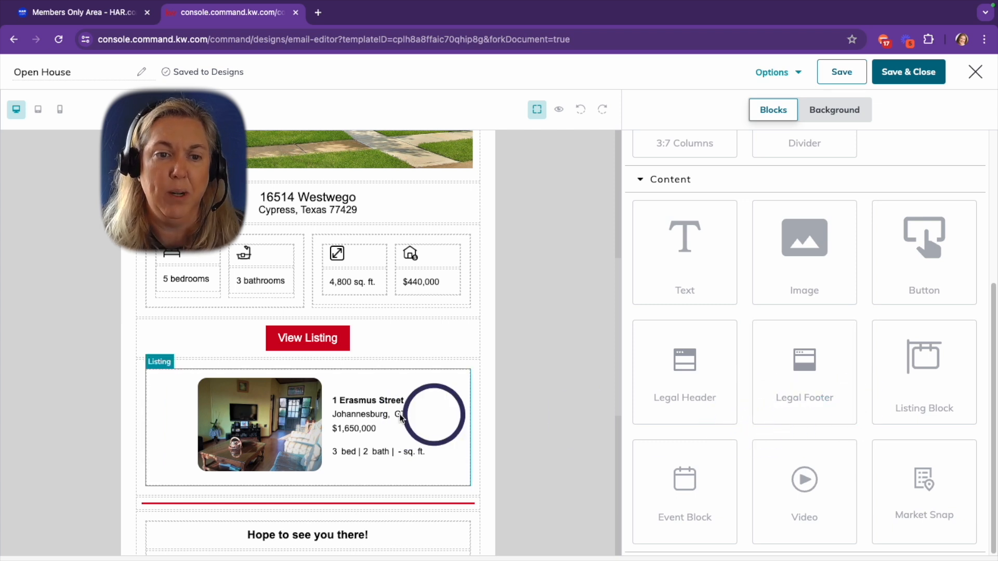
scroll(435, 412, "up", 2)
left_click(302, 445)
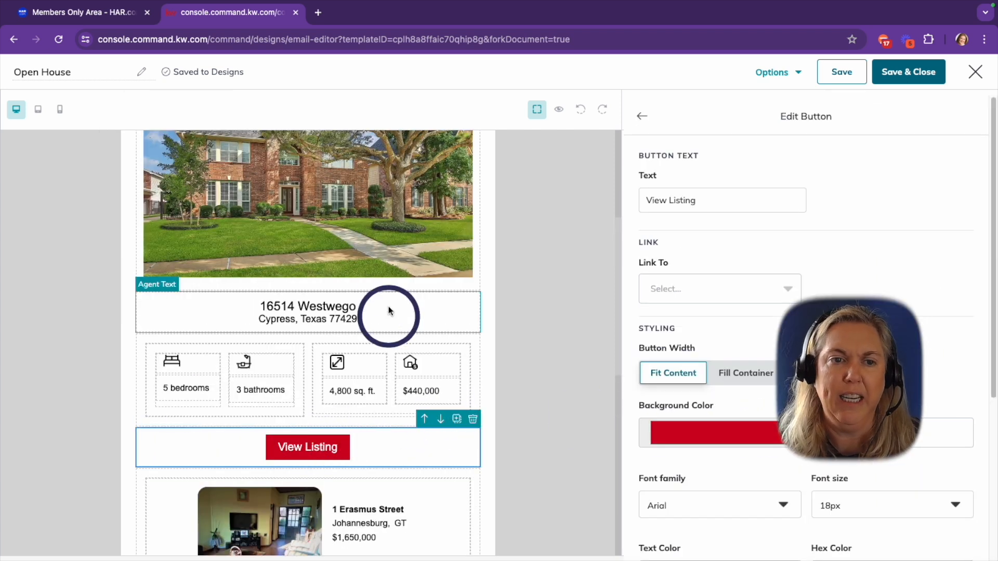
Open a new Chrome tab beside the email editor
scroll(273, 322, "up", 2)
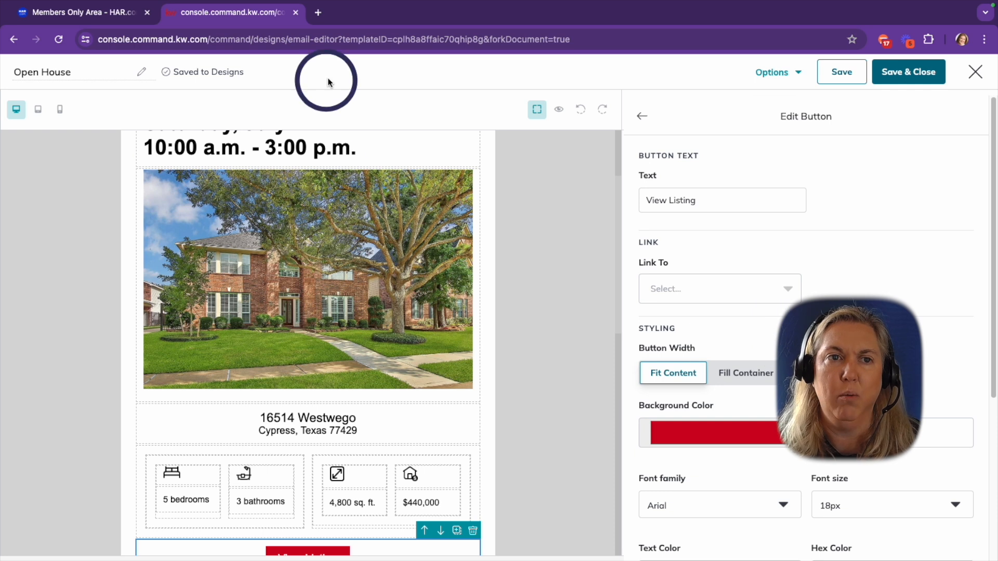
left_click(318, 12)
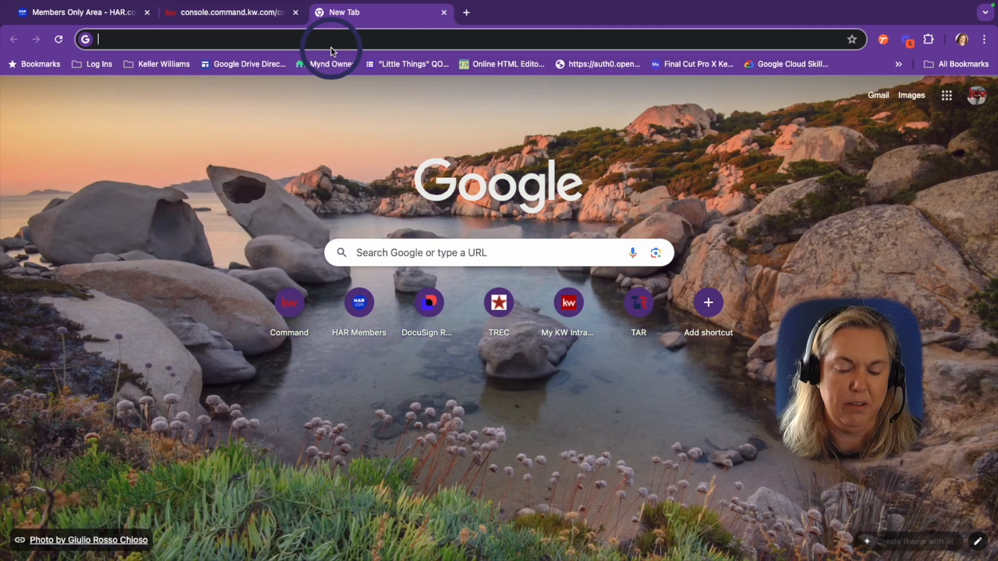
type("brenbrewer.kw.com")
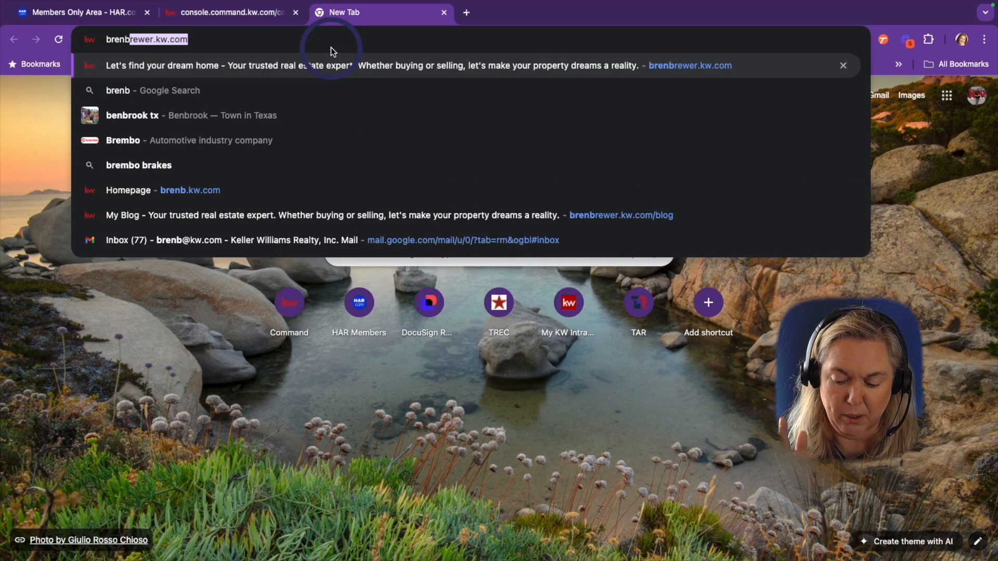
key("Return")
left_click(416, 350)
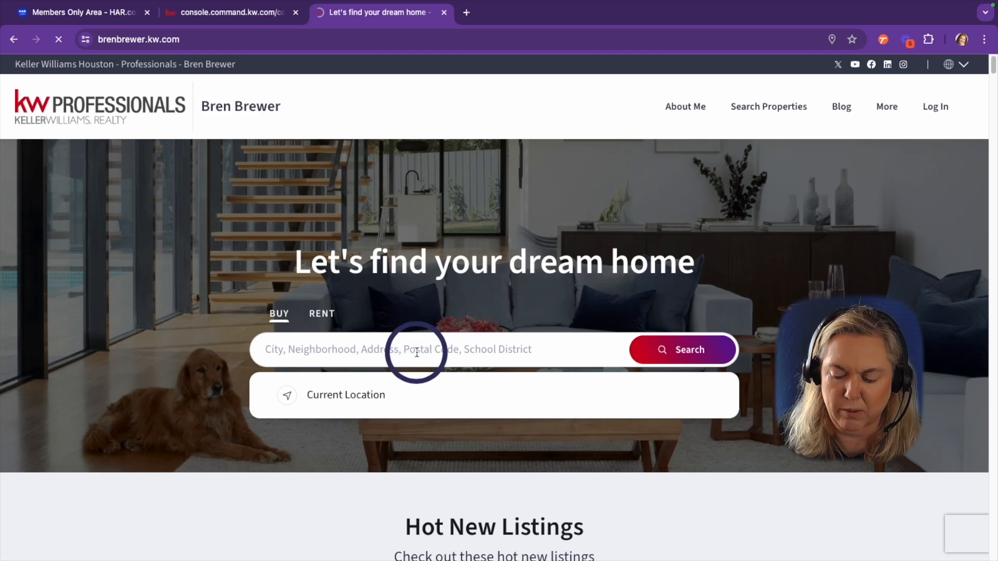
type("westwego")
key("Return")
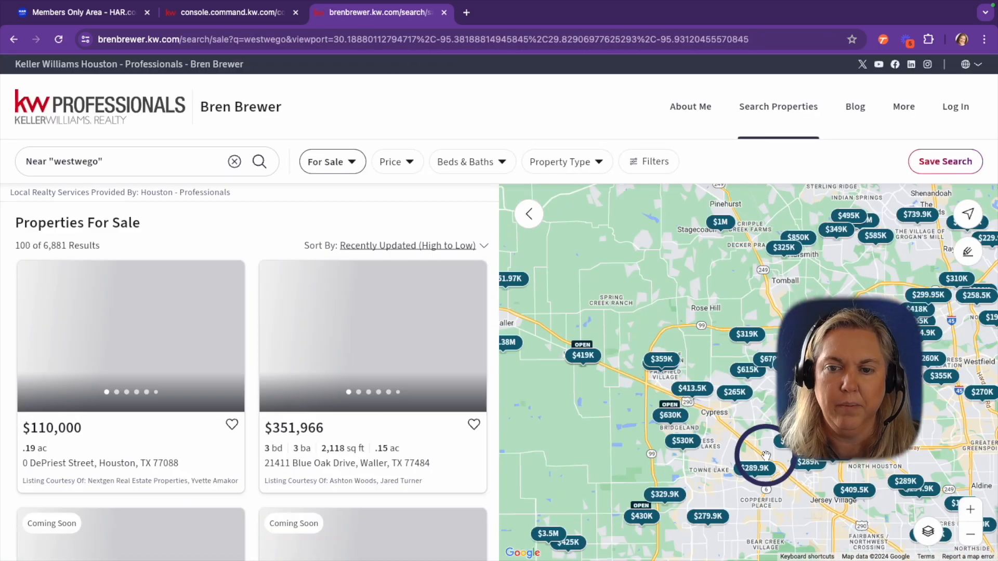
left_click(766, 455)
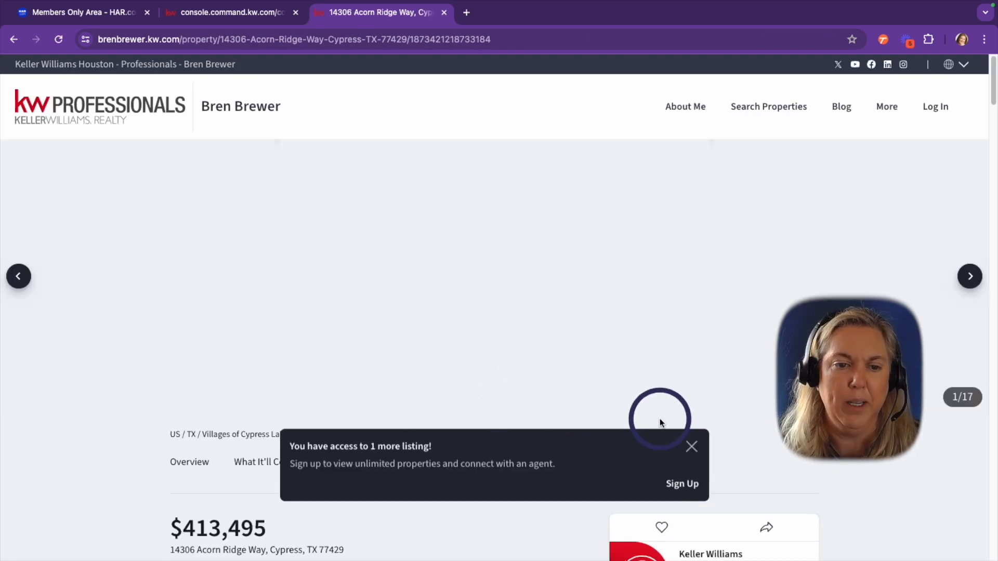
left_click(659, 419)
Copy the listing page's web address and return to the email editor tab
left_click(252, 40)
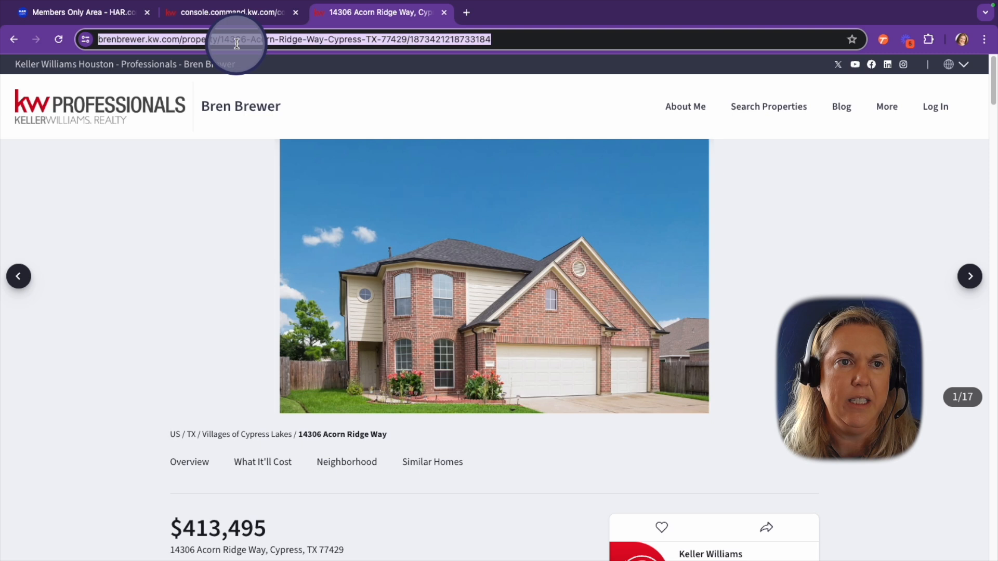
right_click(280, 43)
left_click(321, 143)
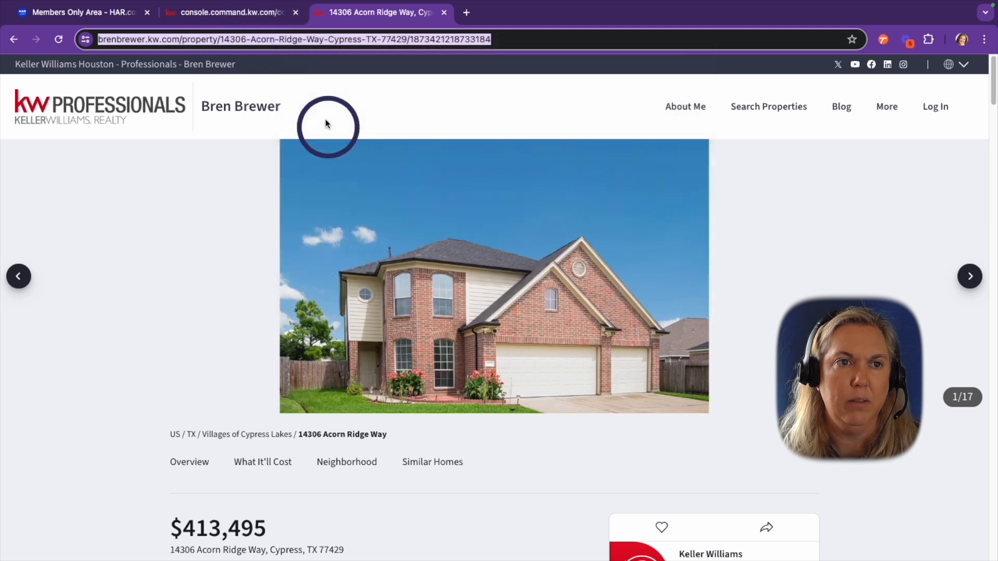
left_click(226, 10)
Set the View Listing button's Link To to Web address with the copied listing URL
left_click(800, 294)
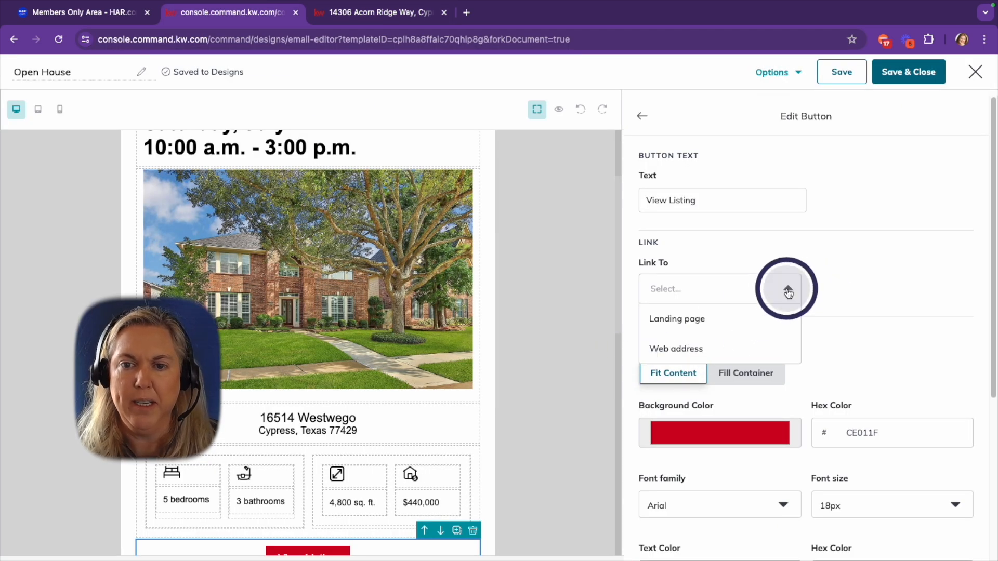
left_click(706, 349)
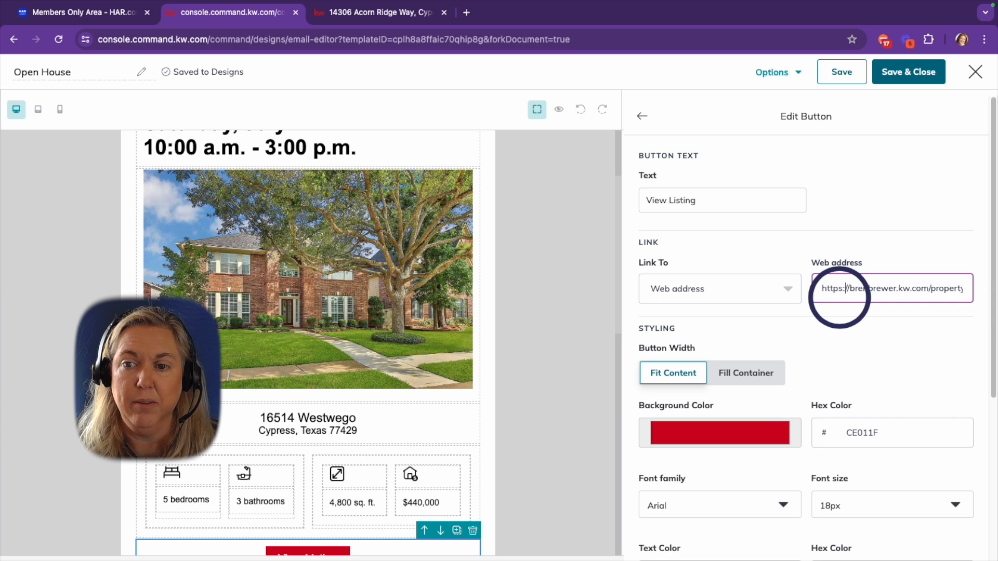
scroll(455, 310, "down", 4)
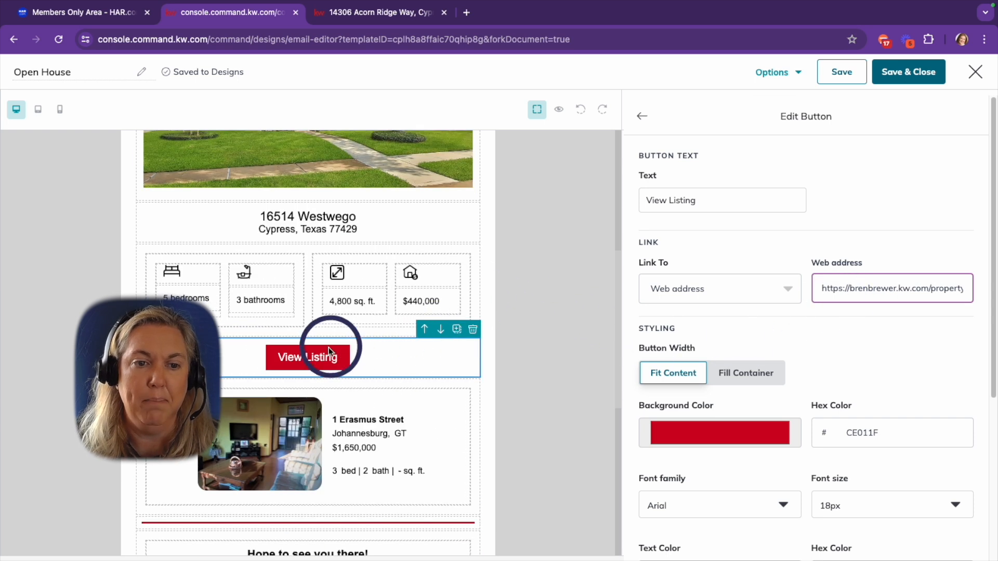
scroll(523, 324, "up", 3)
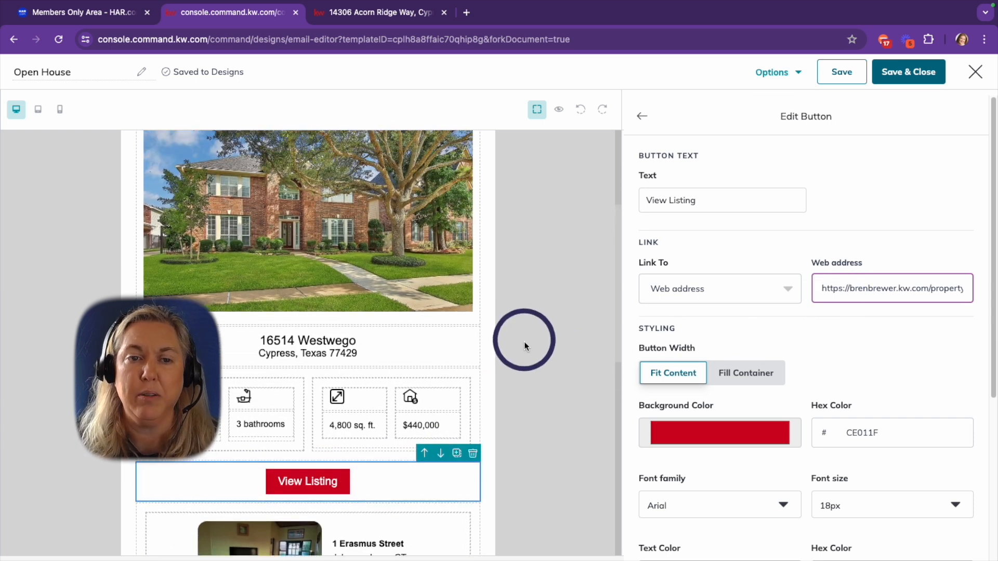
scroll(754, 312, "down", 5)
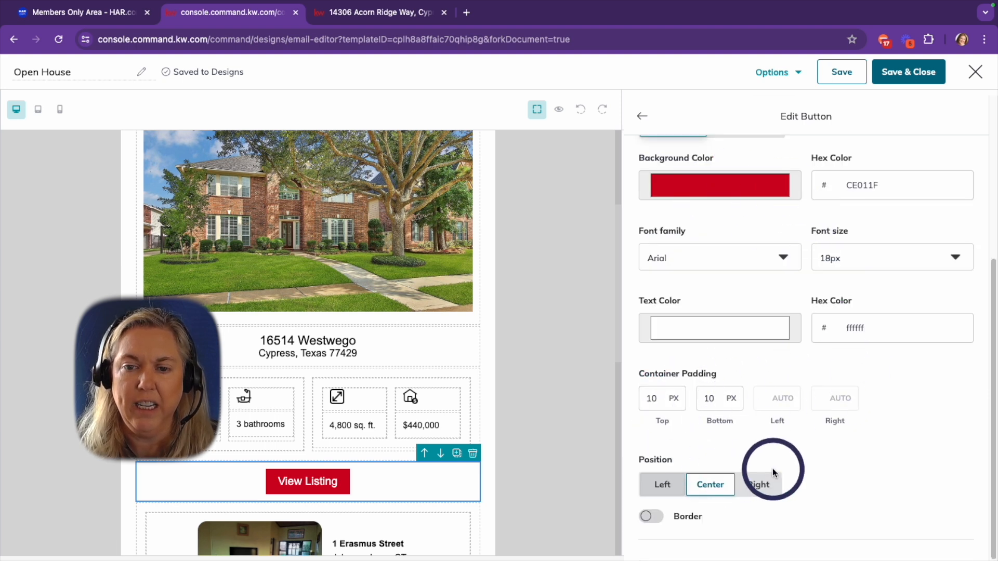
scroll(753, 363, "up", 6)
Preview the finished Open House email, then Save & Close it
left_click(641, 116)
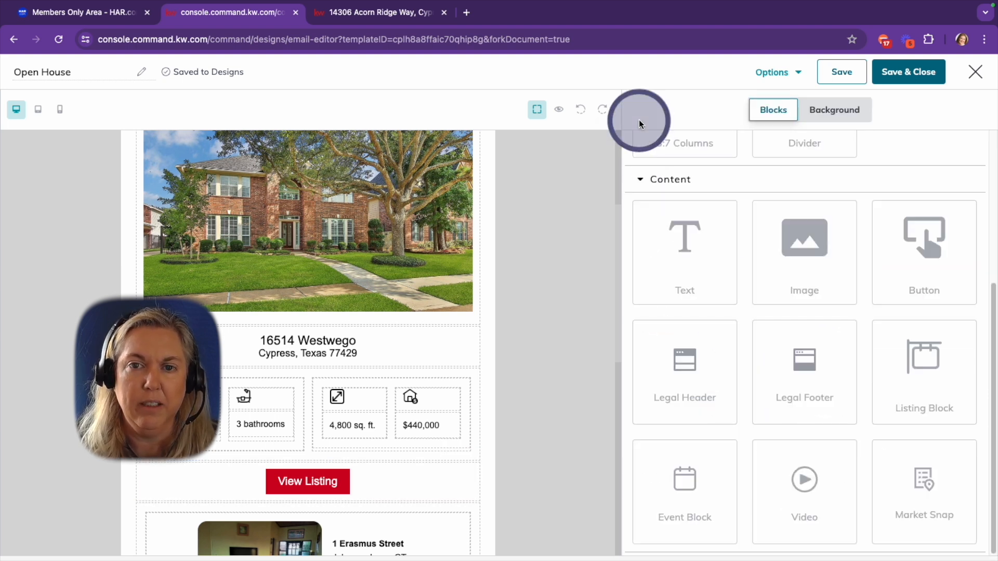
left_click(558, 109)
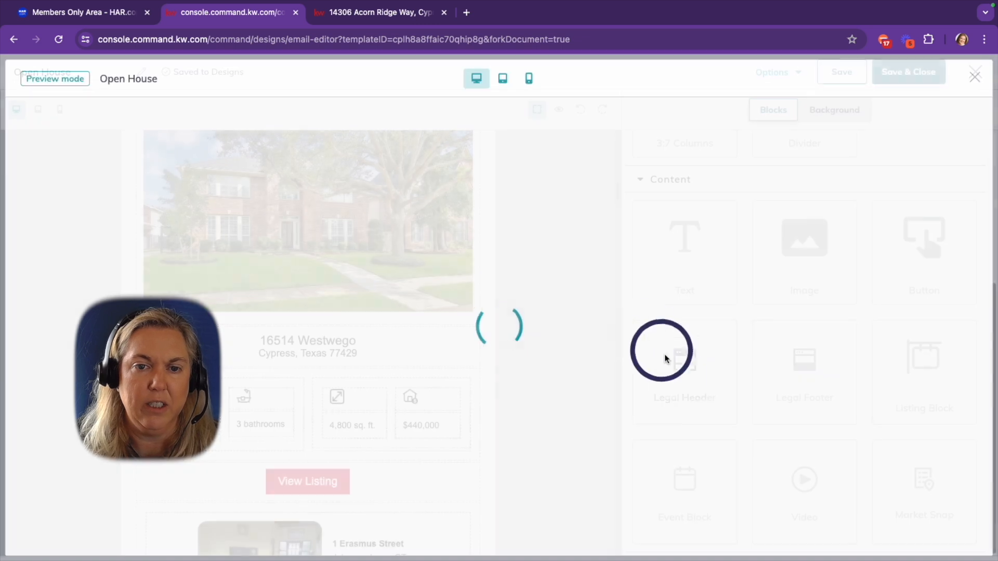
scroll(668, 394, "down", 8)
scroll(535, 255, "up", 8)
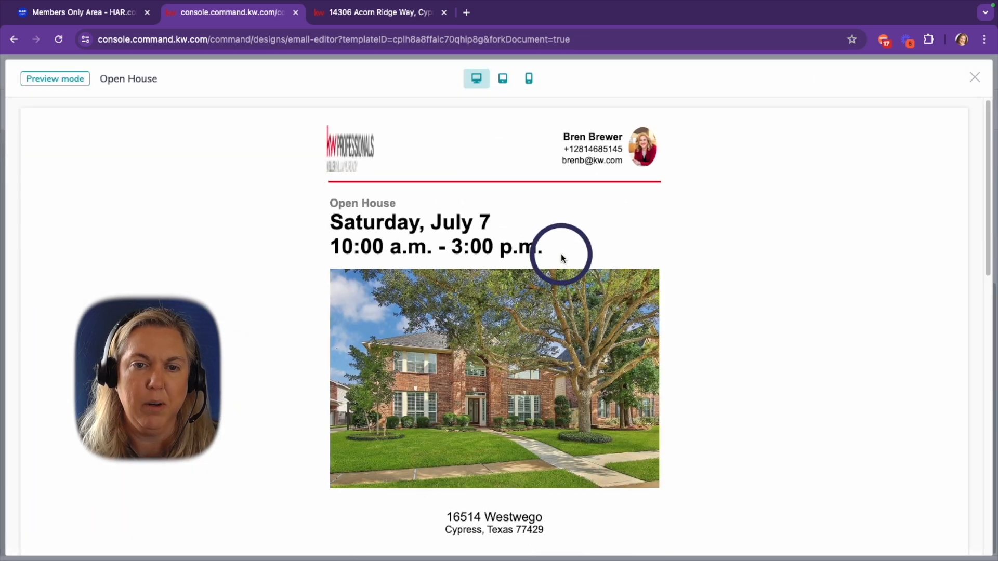
left_click(964, 81)
scroll(527, 341, "down", 2)
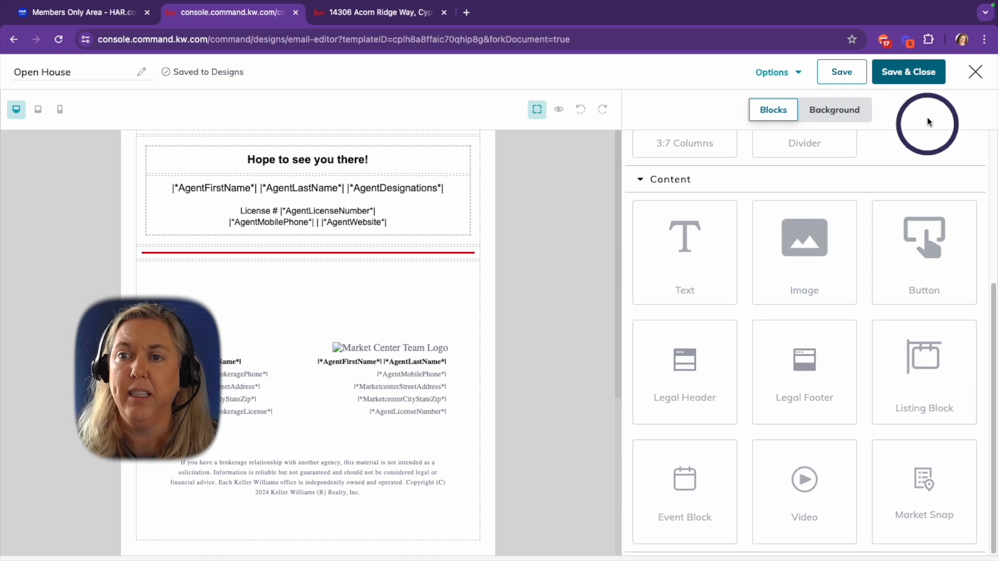
left_click(916, 78)
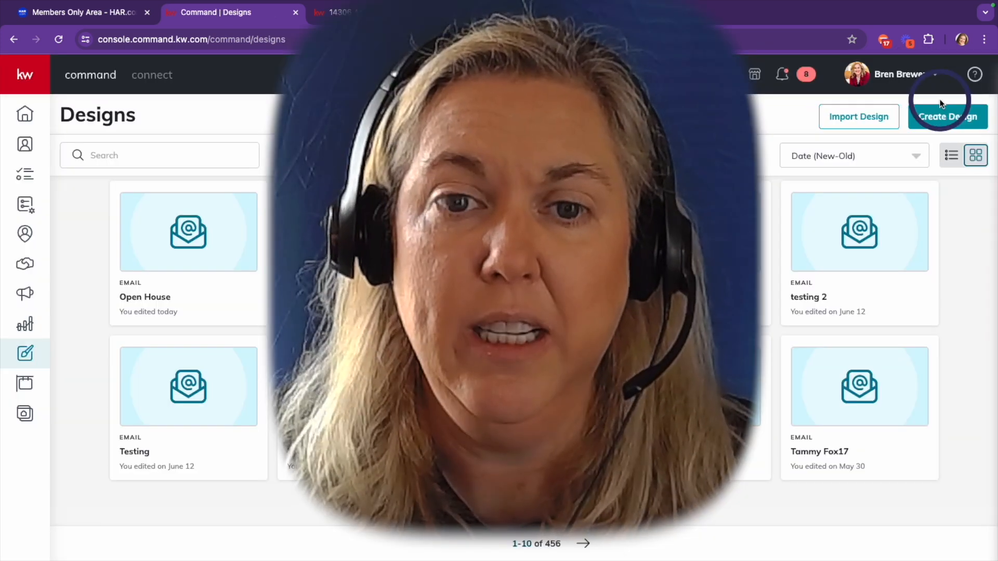